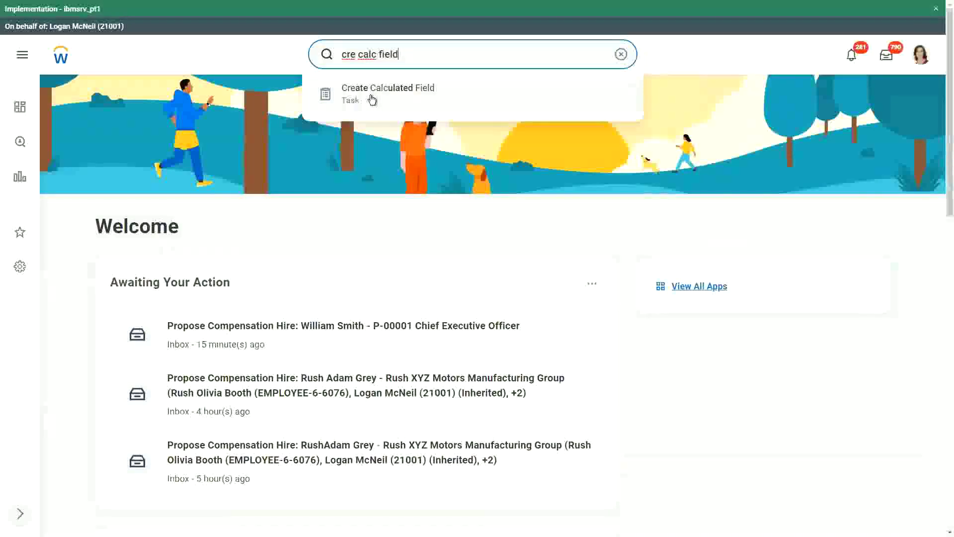
# Start creating a calculated field and name it CF-WW-Eval Exp-Test
pyautogui.click(371, 94)
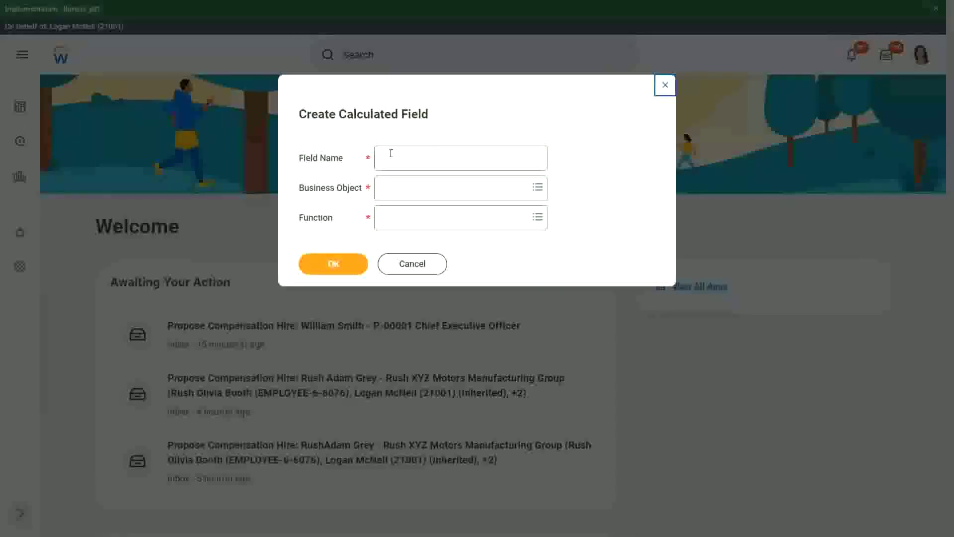
pyautogui.click(392, 153)
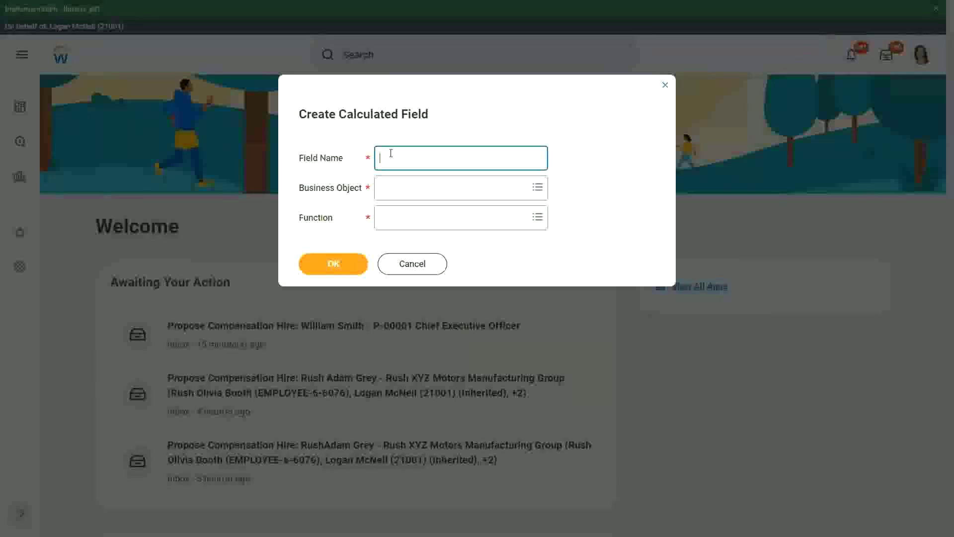
pyautogui.write('CF-WW-')
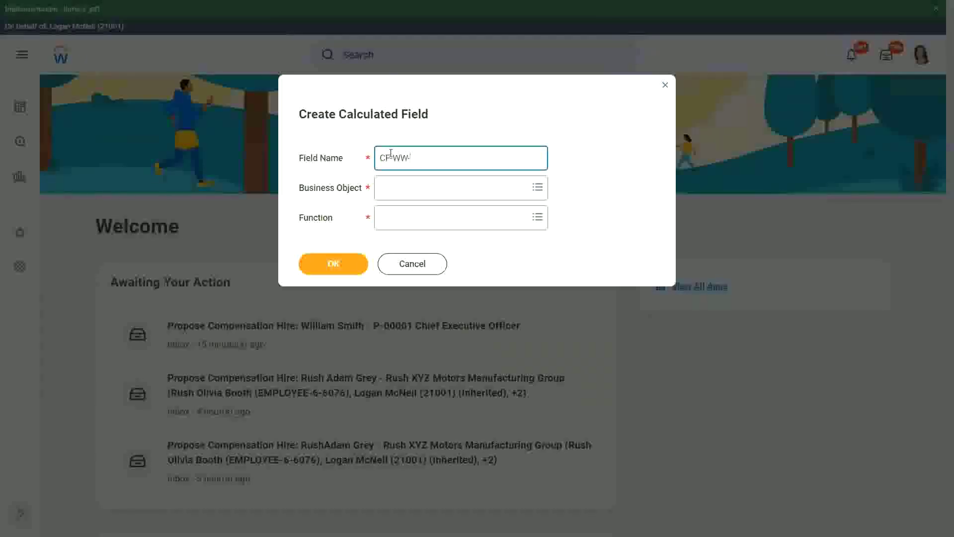
pyautogui.write('Eval Exp')
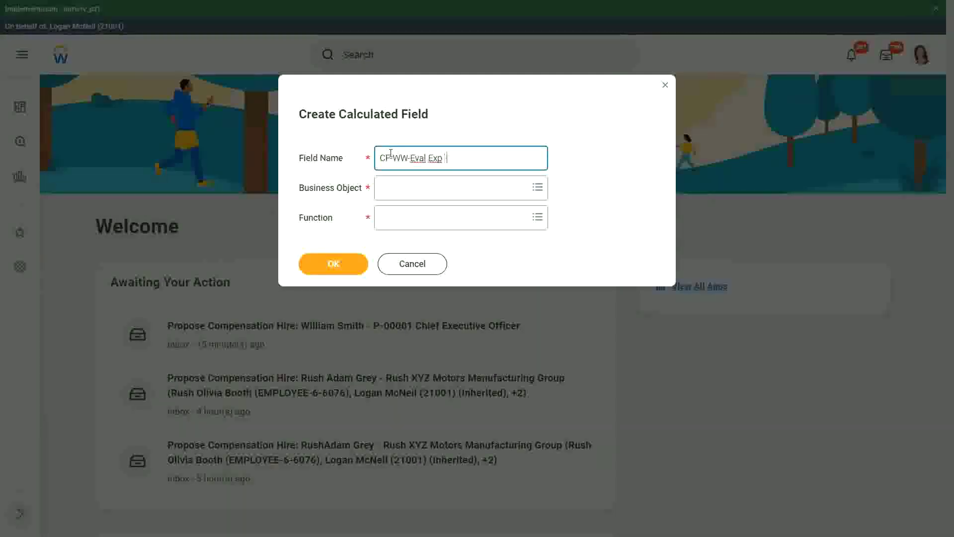
pyautogui.press('BackSpace')
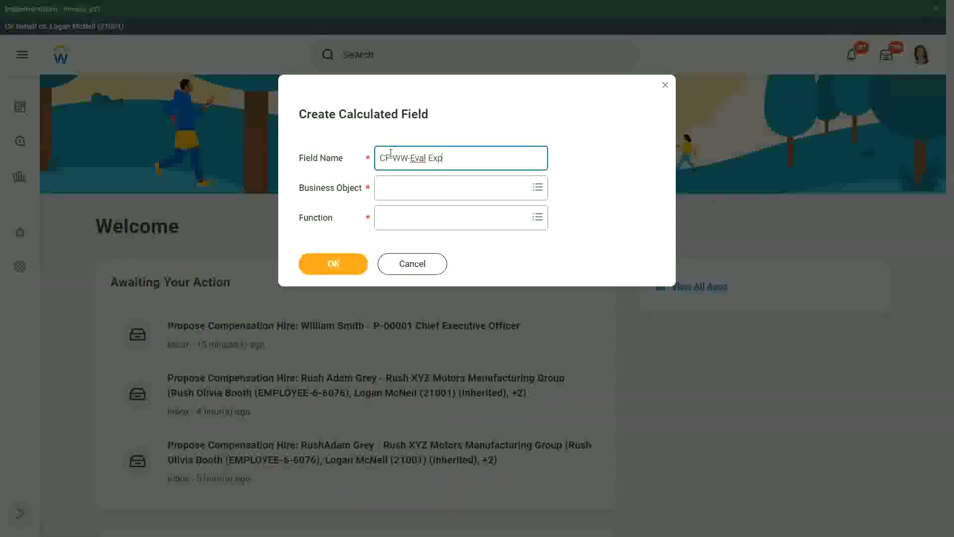
pyautogui.write('-')
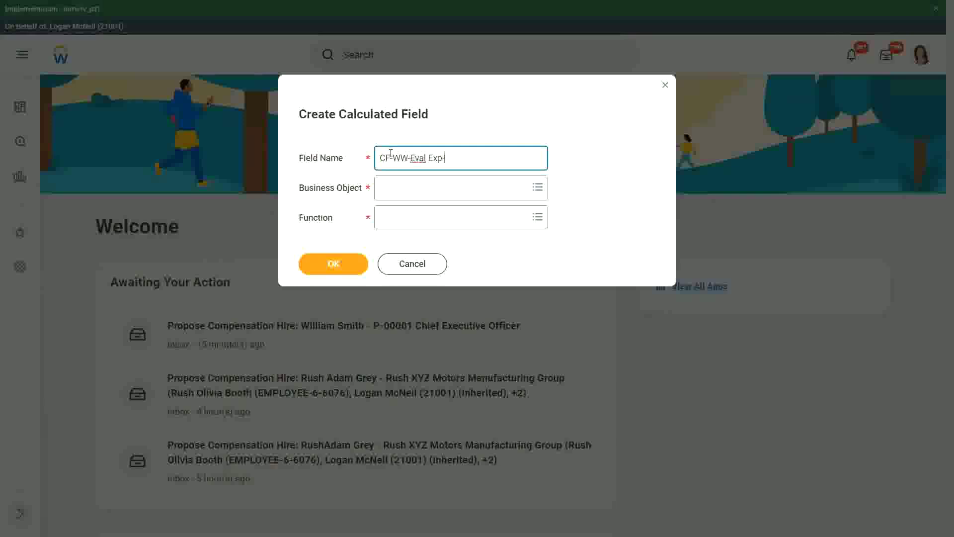
pyautogui.write('Test')
pyautogui.press('Tab')
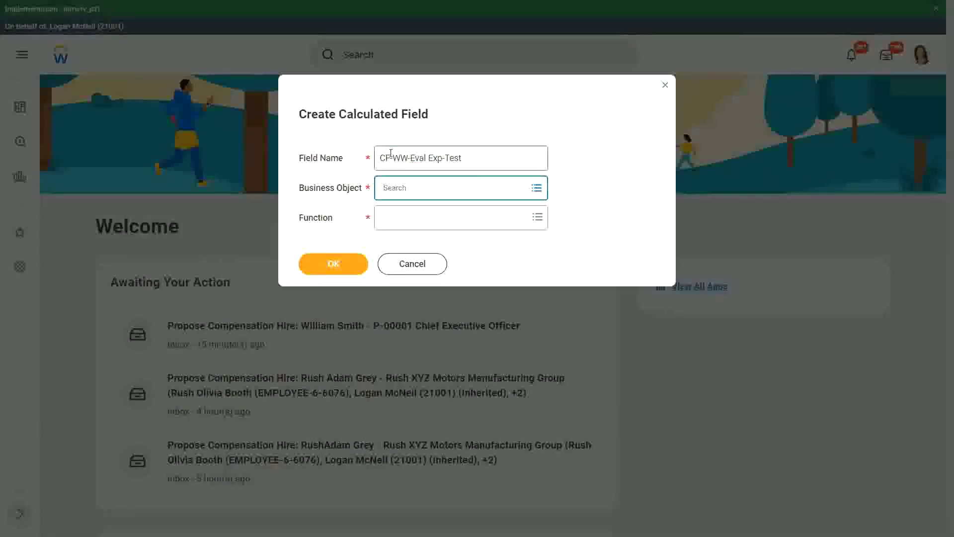
# Choose Worker as the business object and Evaluate Expression as the function, and continue to the field definition
pyautogui.write('worker')
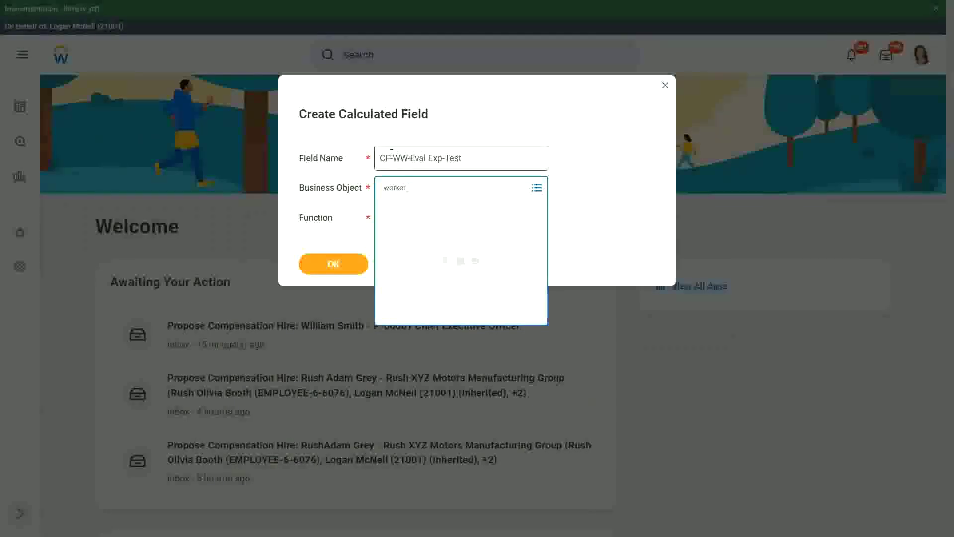
pyautogui.press('Return')
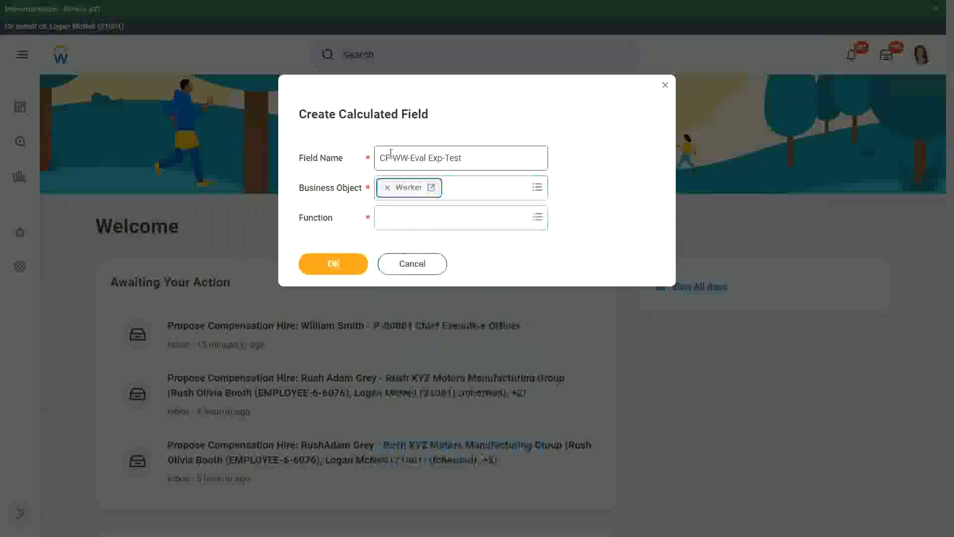
pyautogui.press('Tab')
pyautogui.write('eval exp')
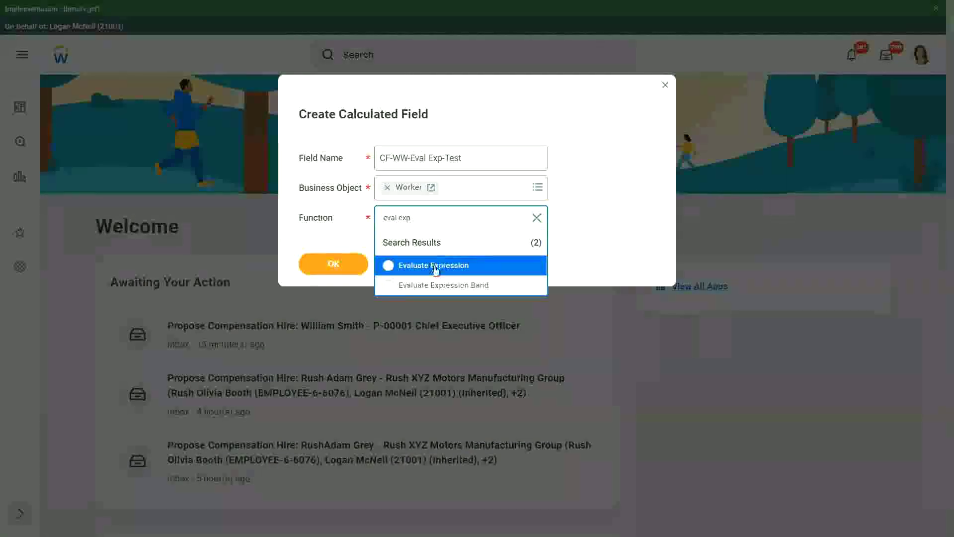
pyautogui.click(337, 263)
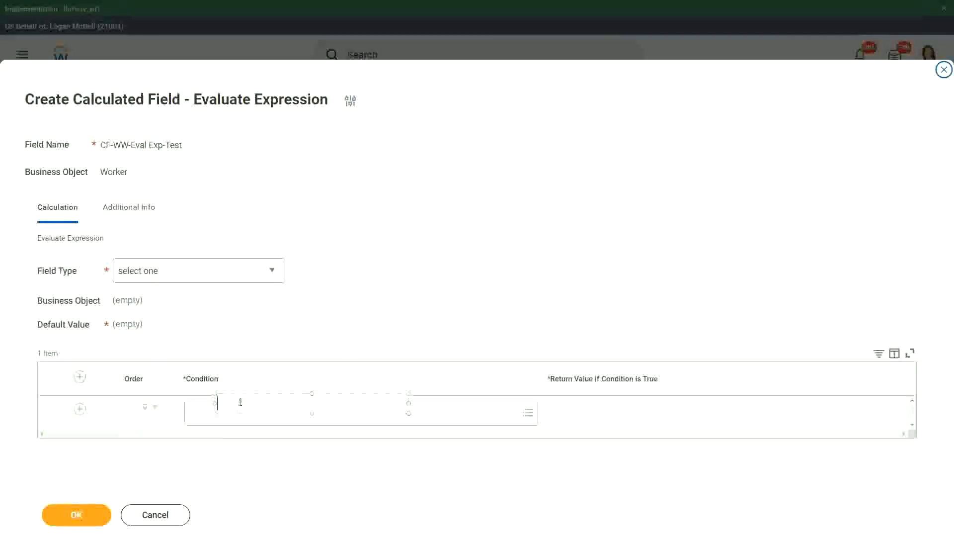
# Annotate the empty Condition cell with the on-screen text "Boolean or a T/F field"
pyautogui.moveTo(245, 392); pyautogui.dragTo(220, 401)
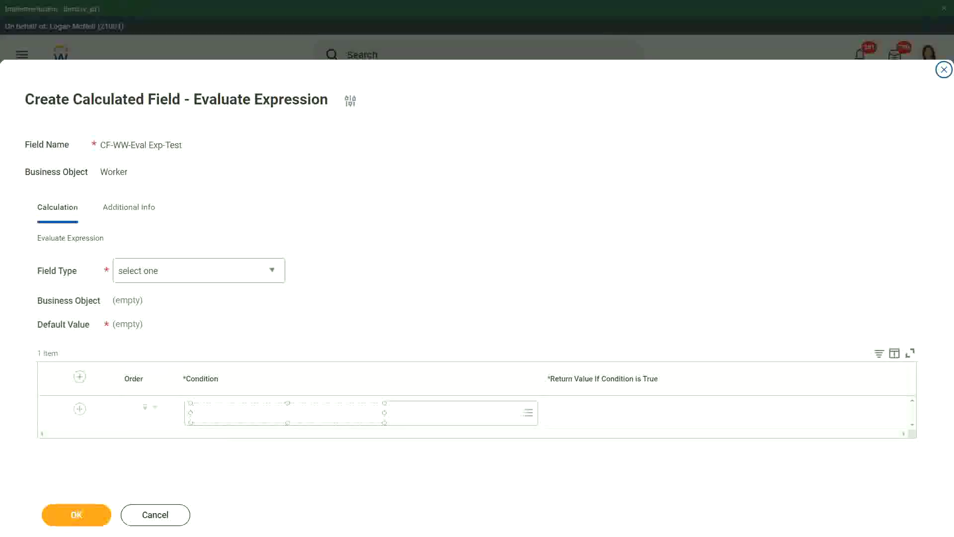
pyautogui.write('Boolean ')
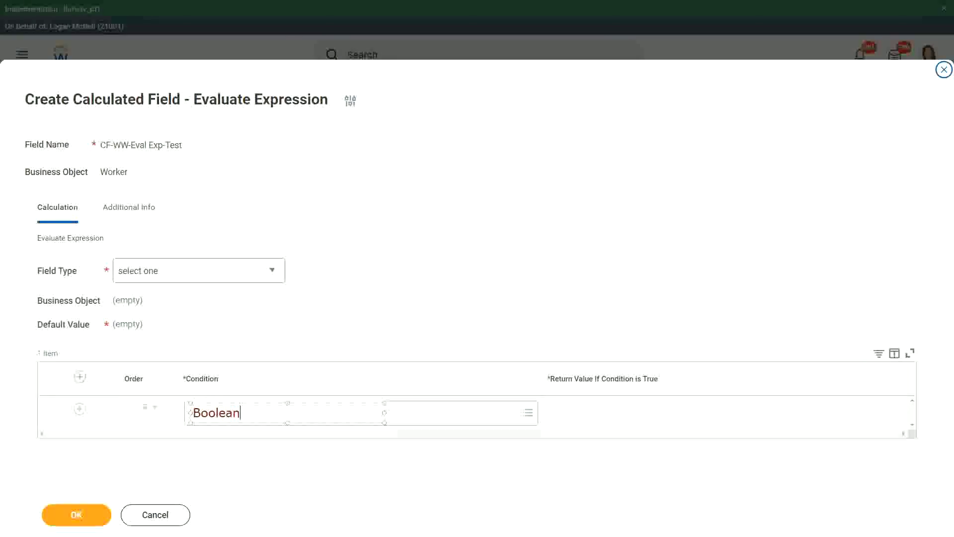
pyautogui.write('or a T')
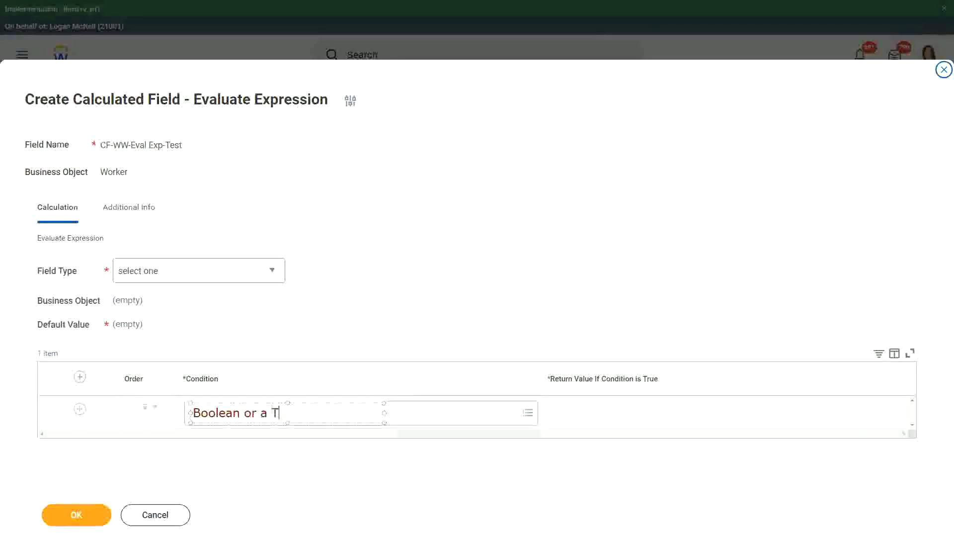
pyautogui.write('/F field')
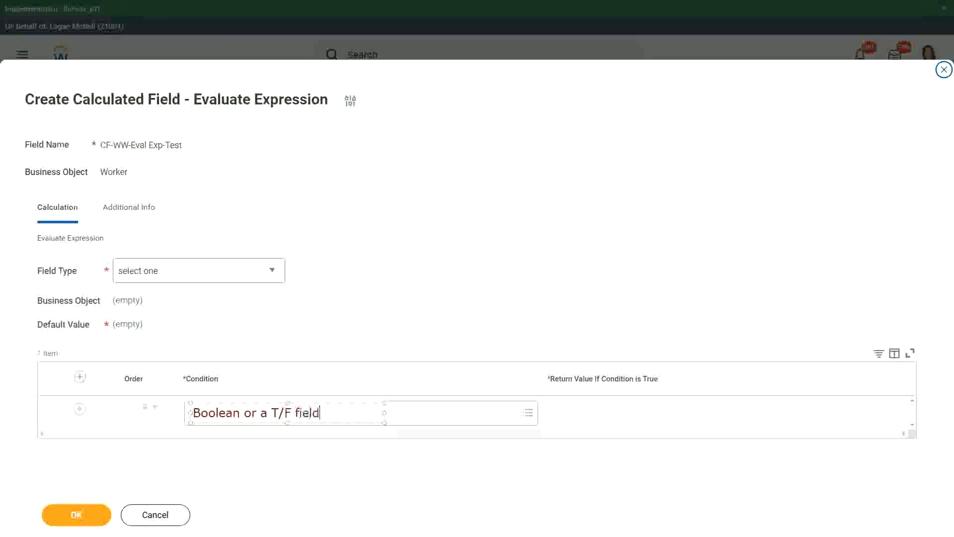
pyautogui.click(336, 311)
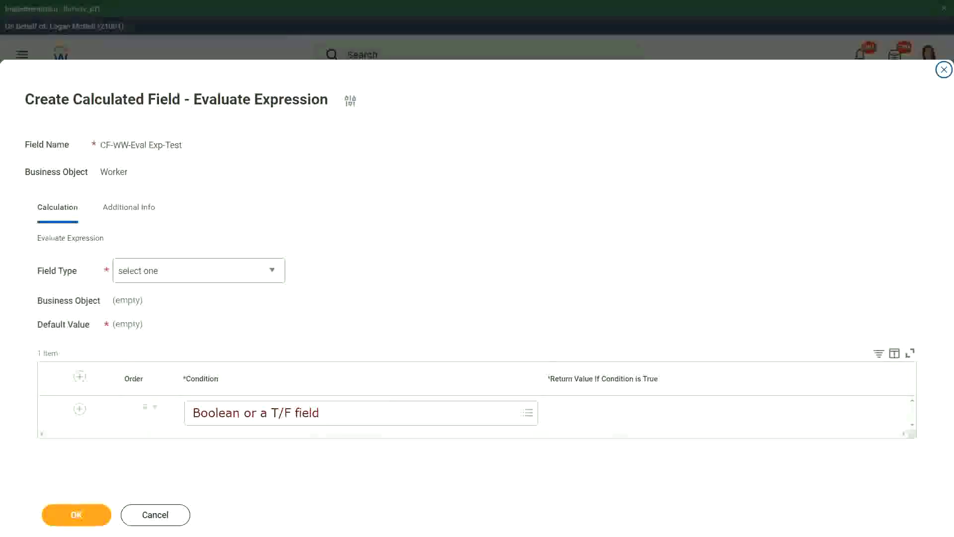
# Annotate the Return Value If Condition is True cell with "Another Calc Field that gives the result" on one line
pyautogui.click(557, 413)
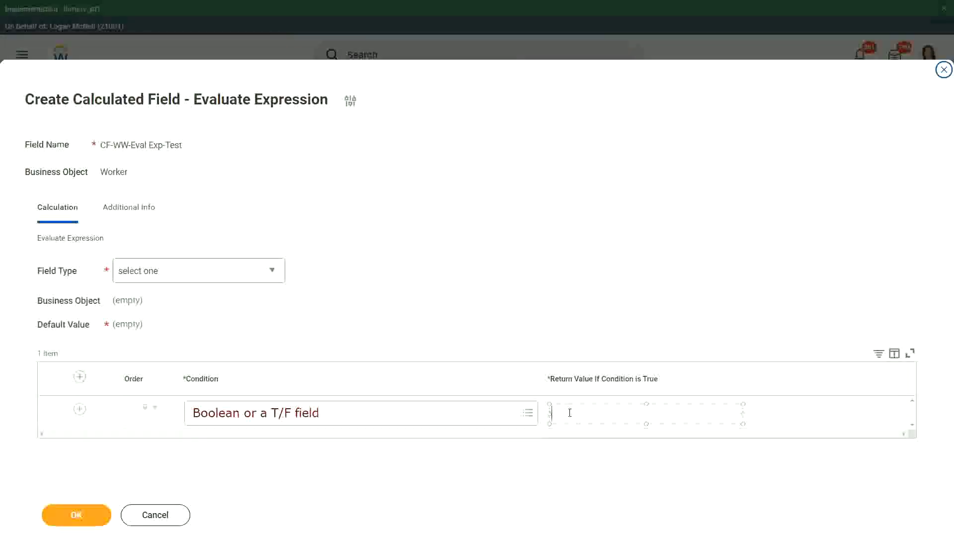
pyautogui.write('Another Calc')
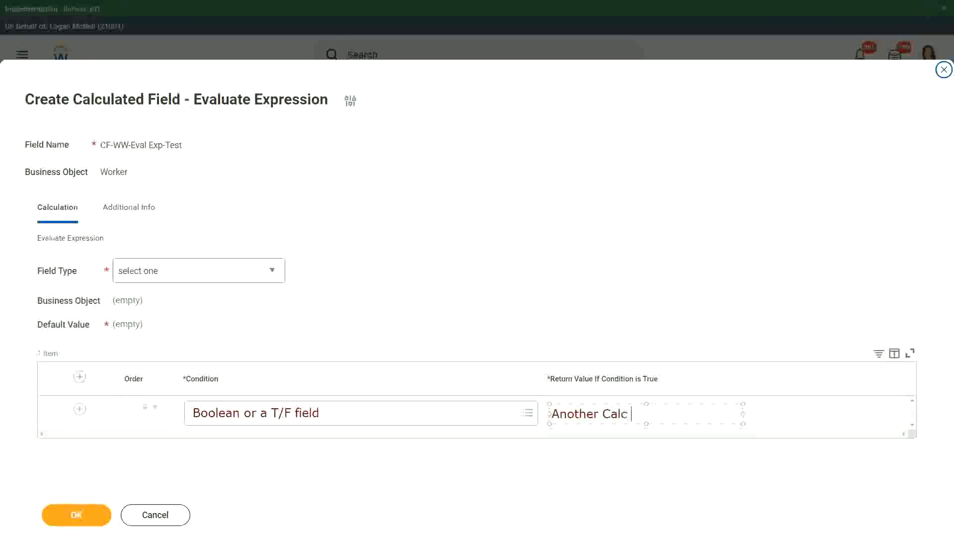
pyautogui.write(' Field that gives the result')
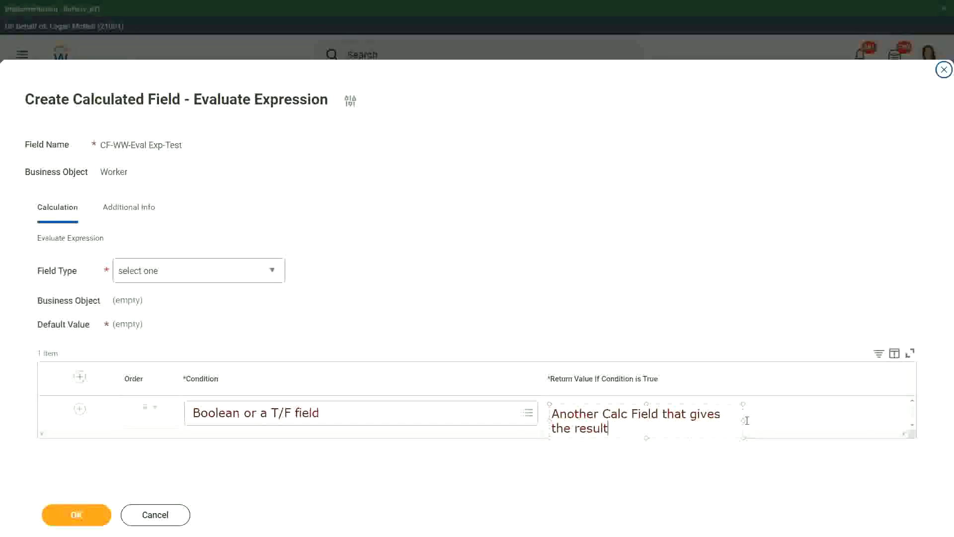
pyautogui.moveTo(744, 420); pyautogui.dragTo(839, 411)
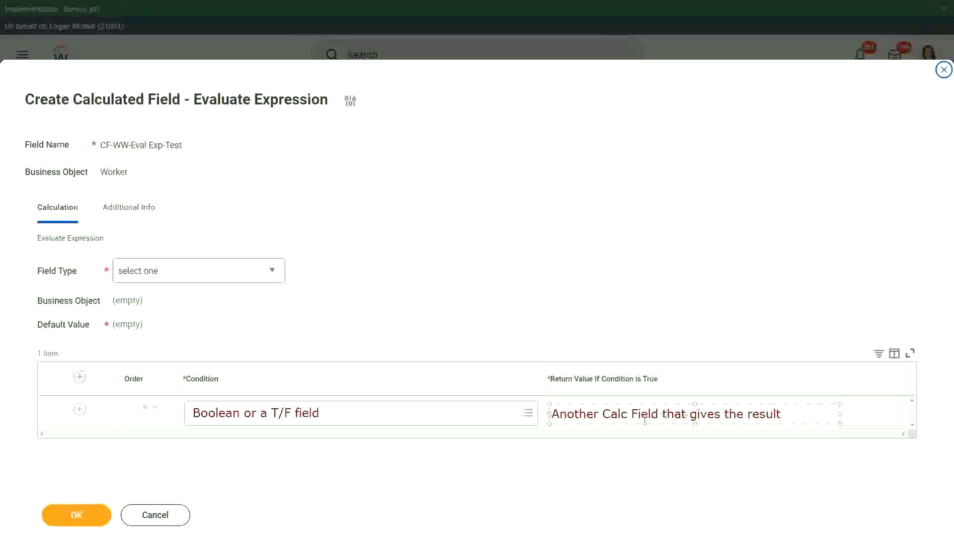
pyautogui.click(533, 462)
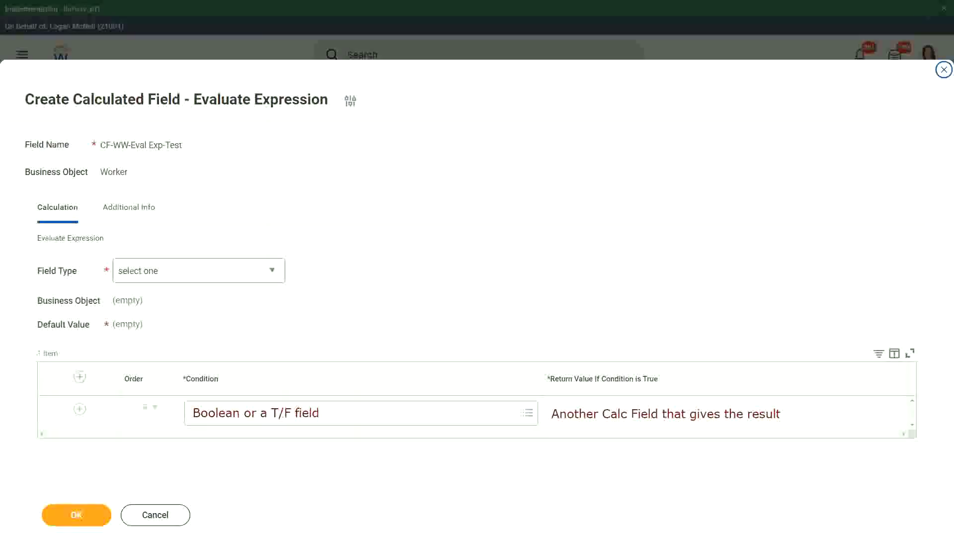
# Leave annotation mode and set the calculated field's Field Type to Text
pyautogui.click(275, 269)
pyautogui.press('Escape')
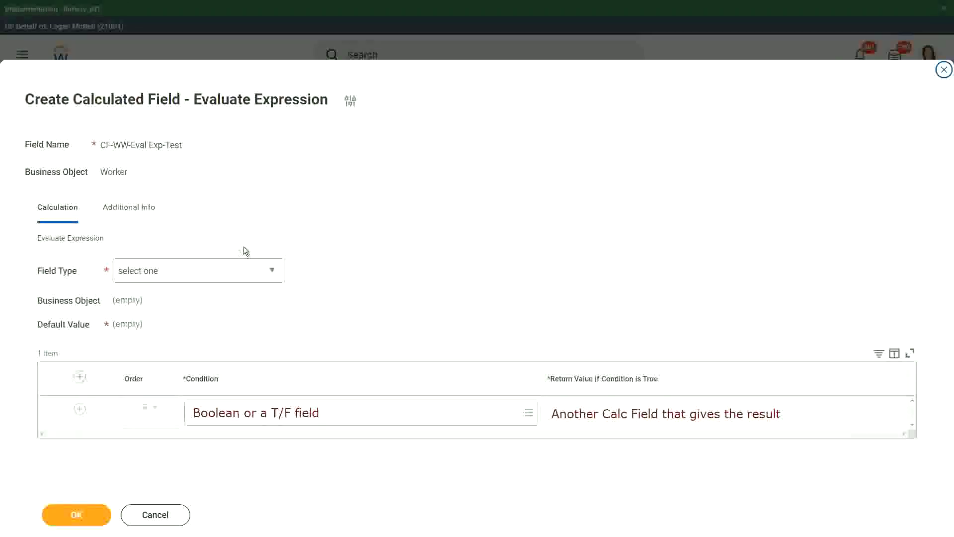
pyautogui.click(273, 270)
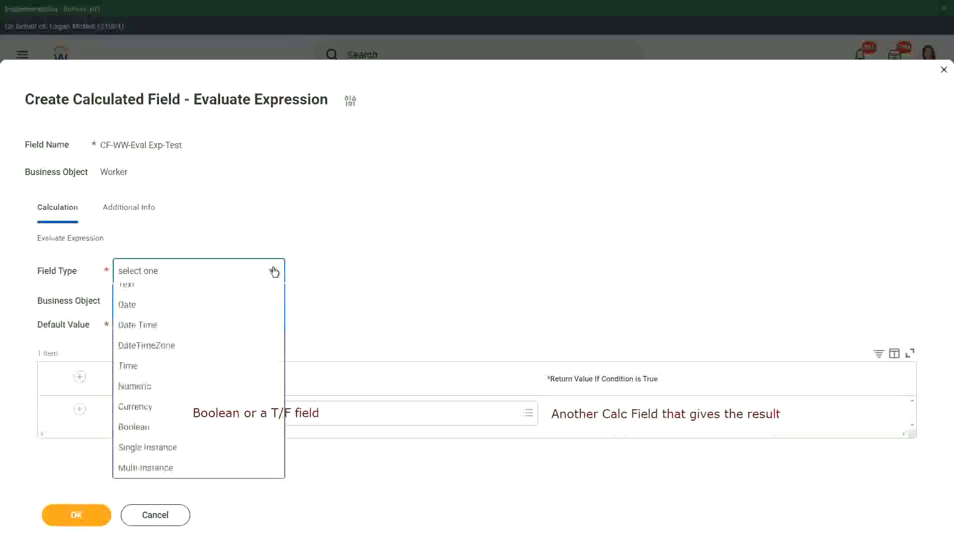
pyautogui.click(274, 271)
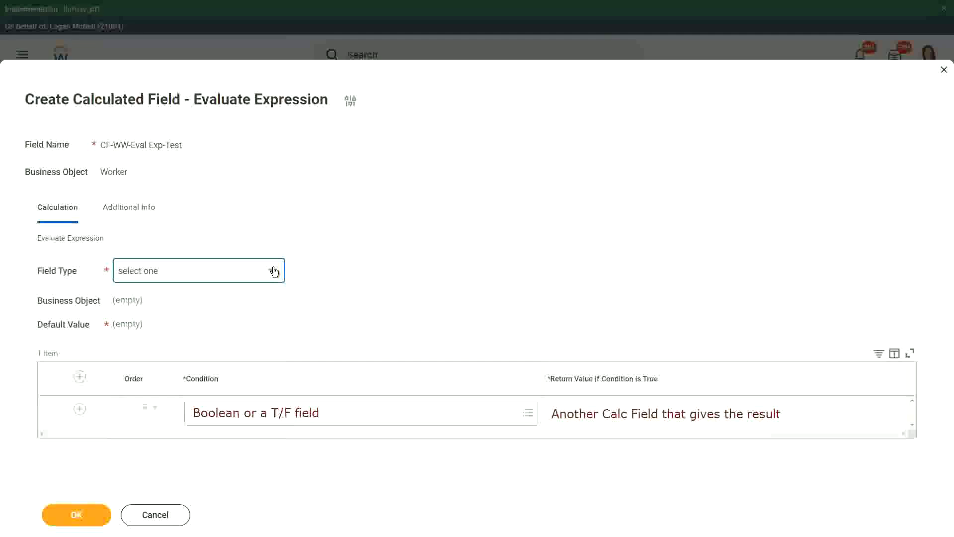
pyautogui.click(273, 270)
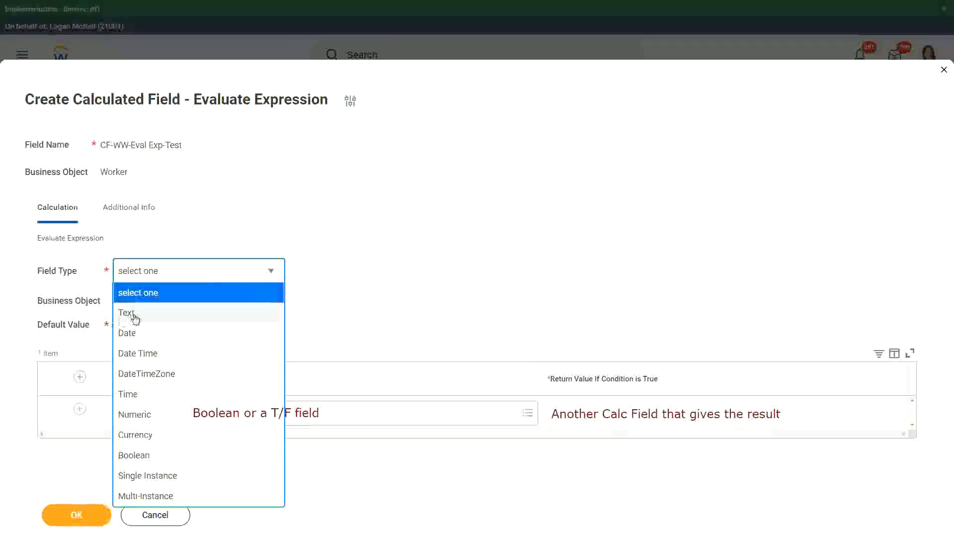
pyautogui.click(134, 317)
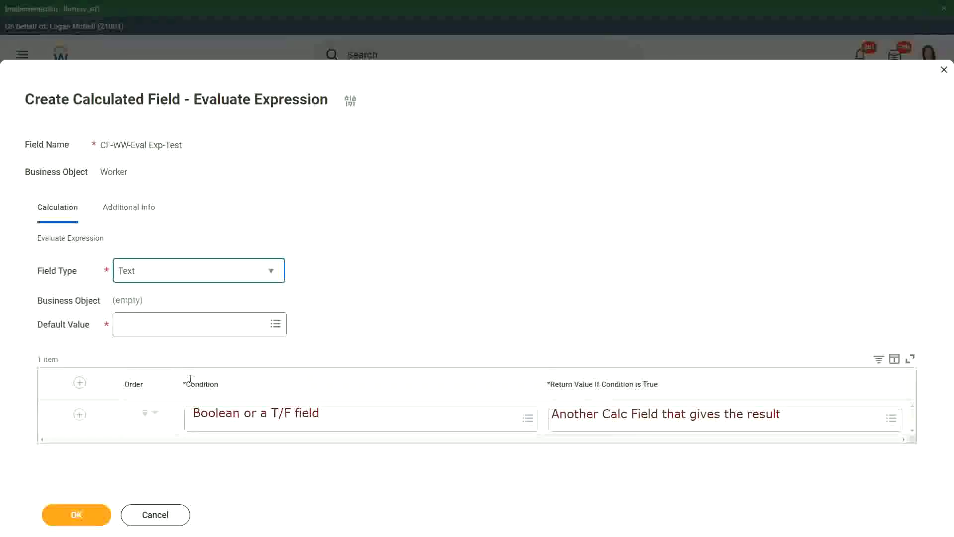
# Annotate the Default Value box with "Some Default Value" and position the text inside the box
pyautogui.click(128, 324)
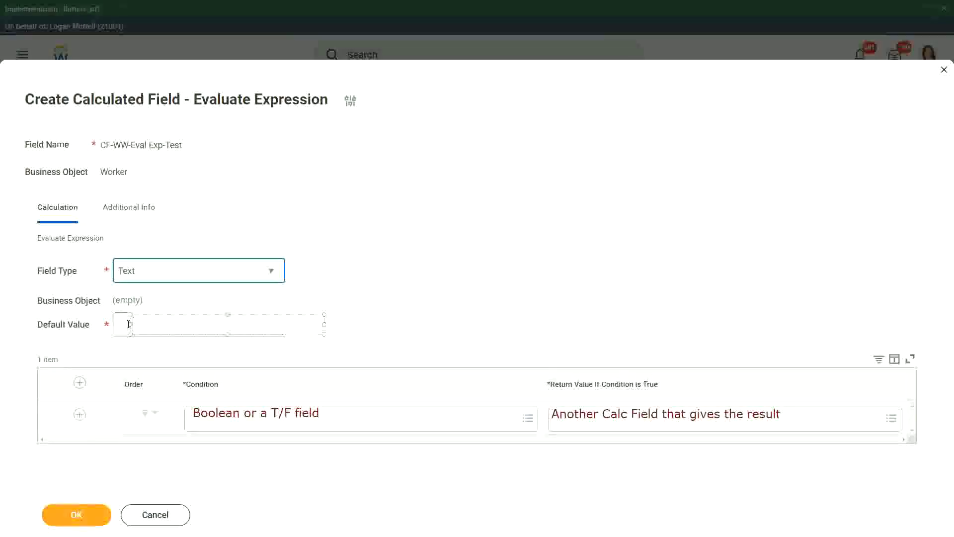
pyautogui.write('Some')
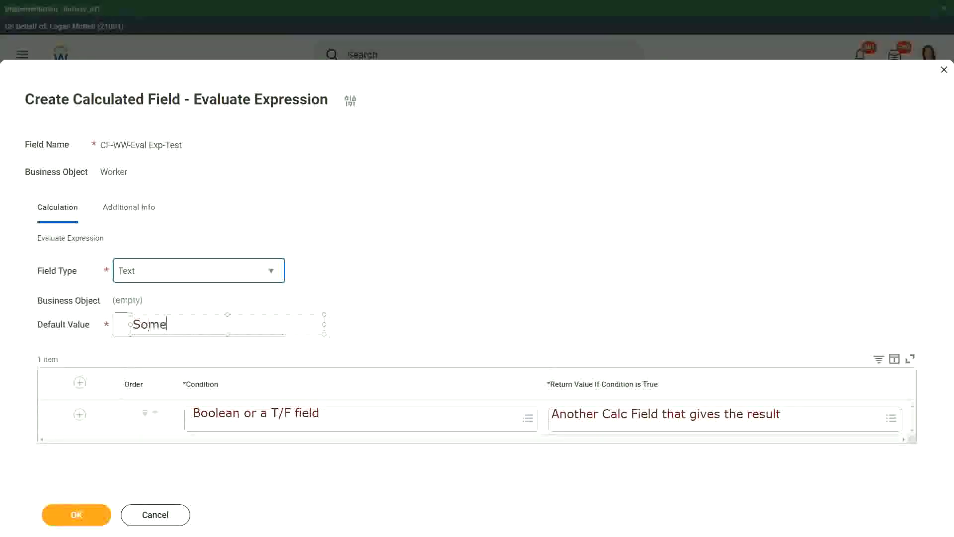
pyautogui.write(' Default Value')
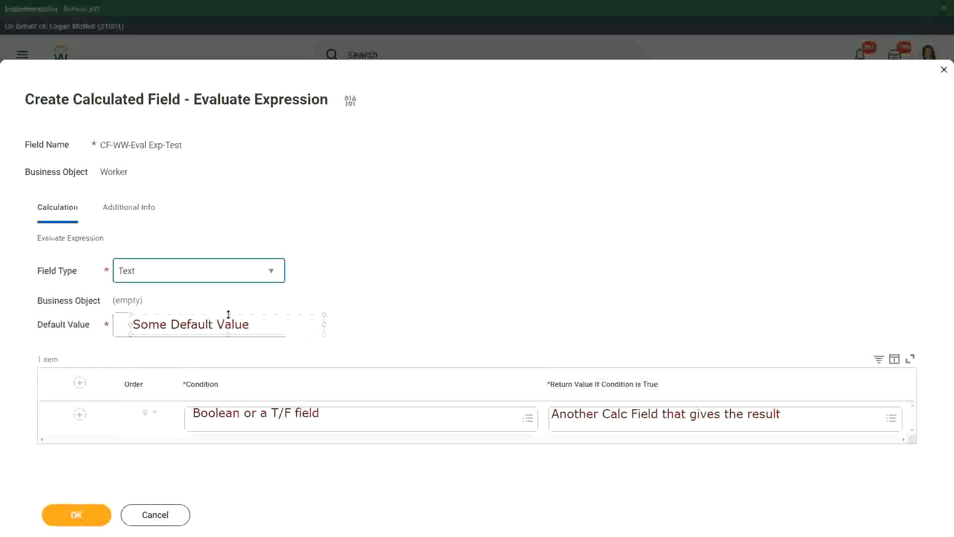
pyautogui.moveTo(230, 314); pyautogui.dragTo(225, 315)
pyautogui.click(396, 312)
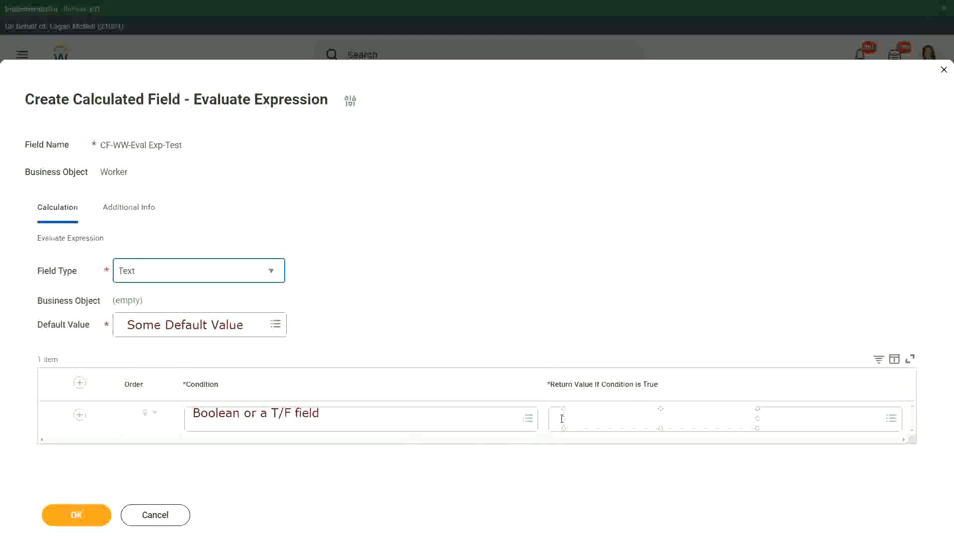
# Annotate the return value cell with "Type in the value that you want in the output" on one line
pyautogui.write('Type in the value that')
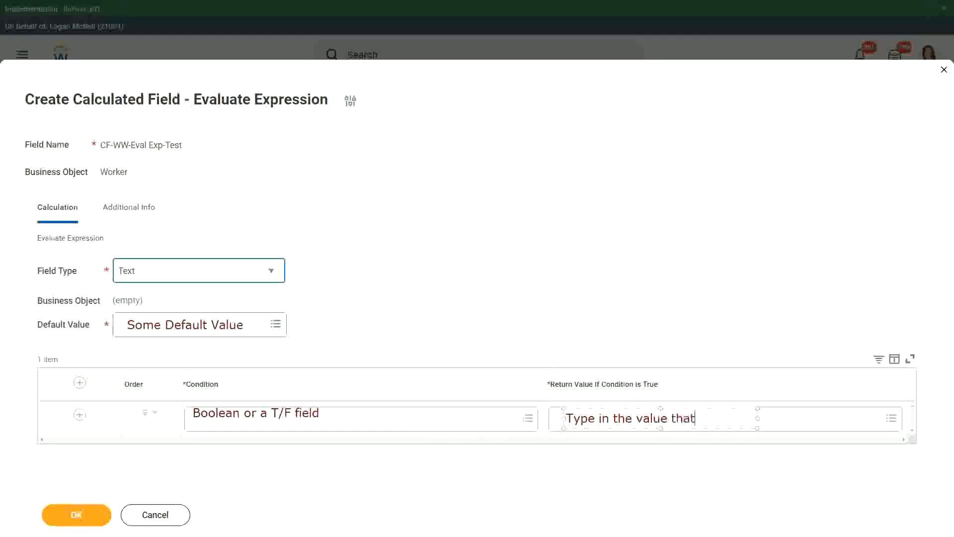
pyautogui.write(' you want in the output')
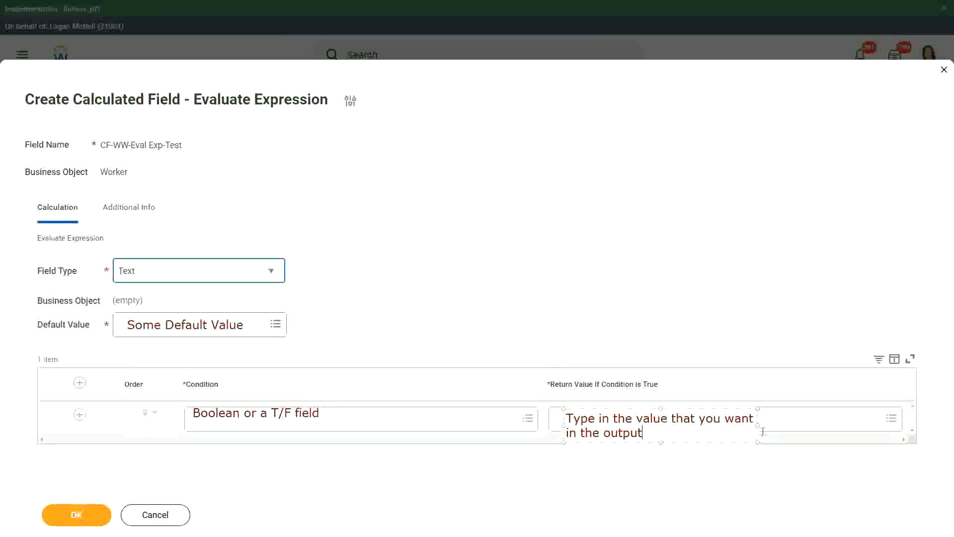
pyautogui.moveTo(758, 425); pyautogui.dragTo(872, 415)
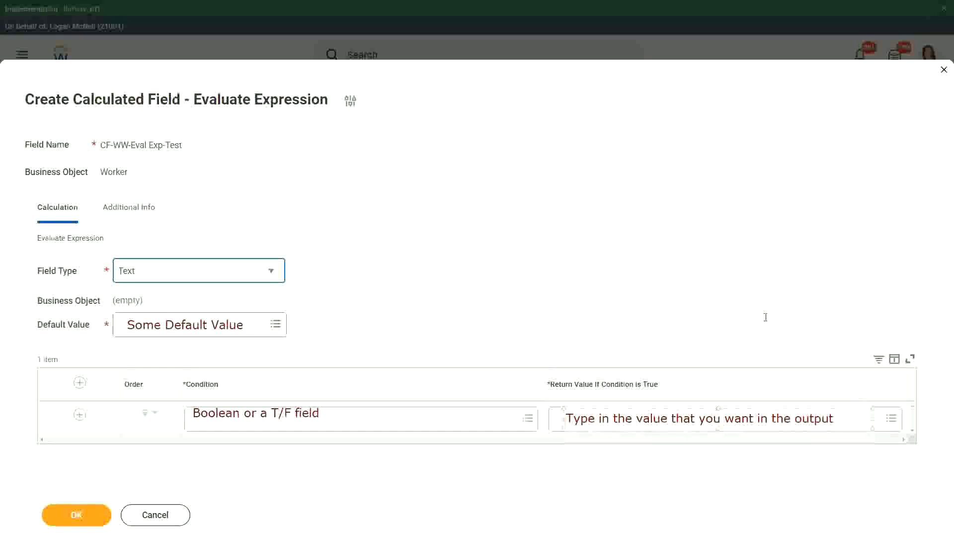
pyautogui.click(750, 300)
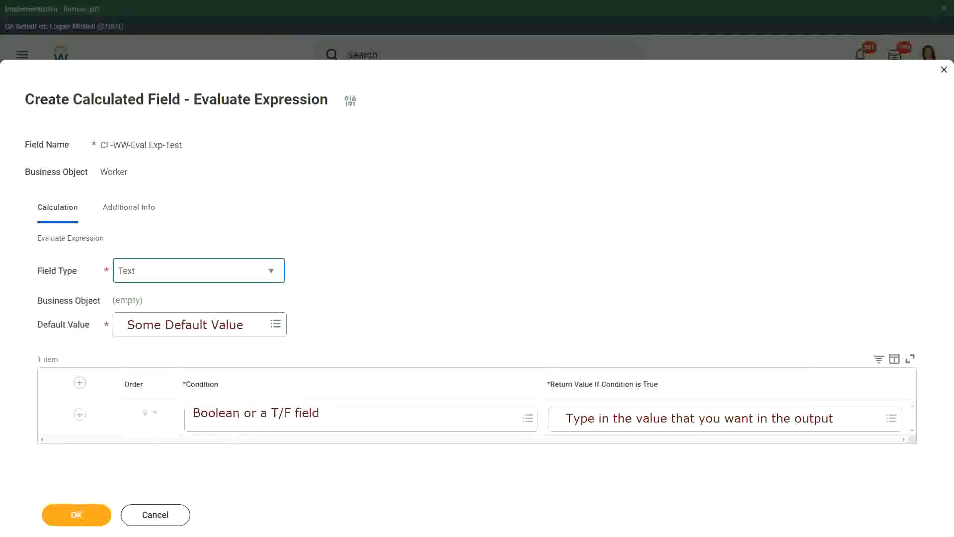
# Cancel the creation of the calculated field and dismiss the green Implementation banner on the home page
pyautogui.click(158, 519)
pyautogui.click(427, 298)
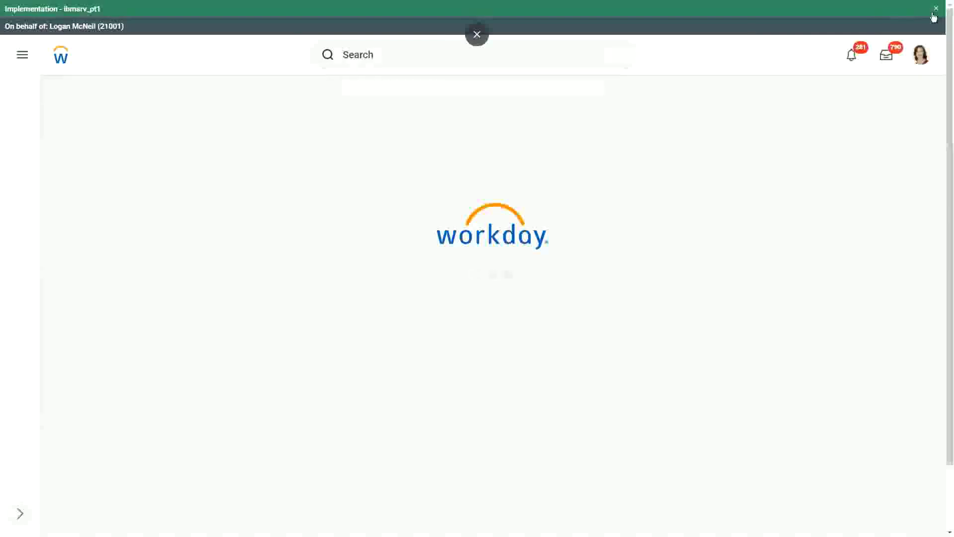
pyautogui.click(937, 9)
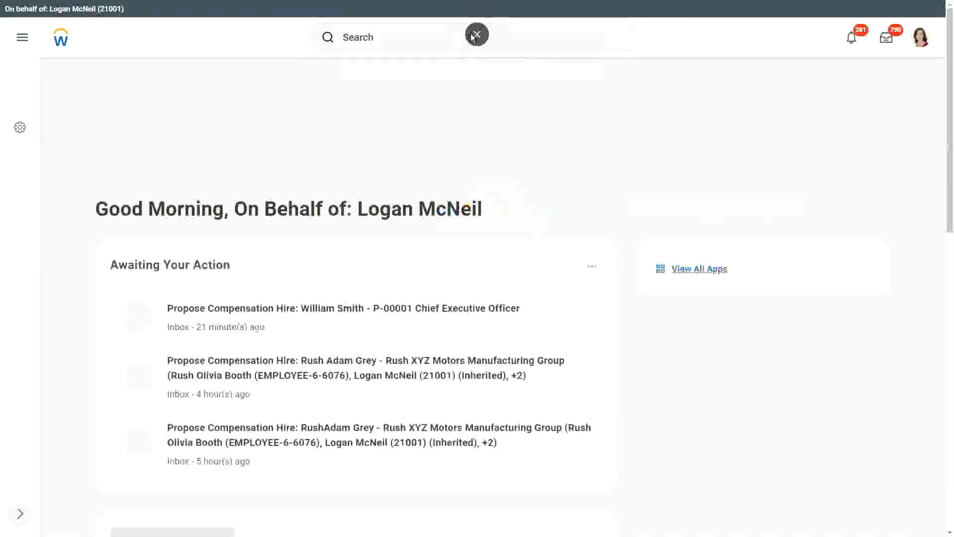